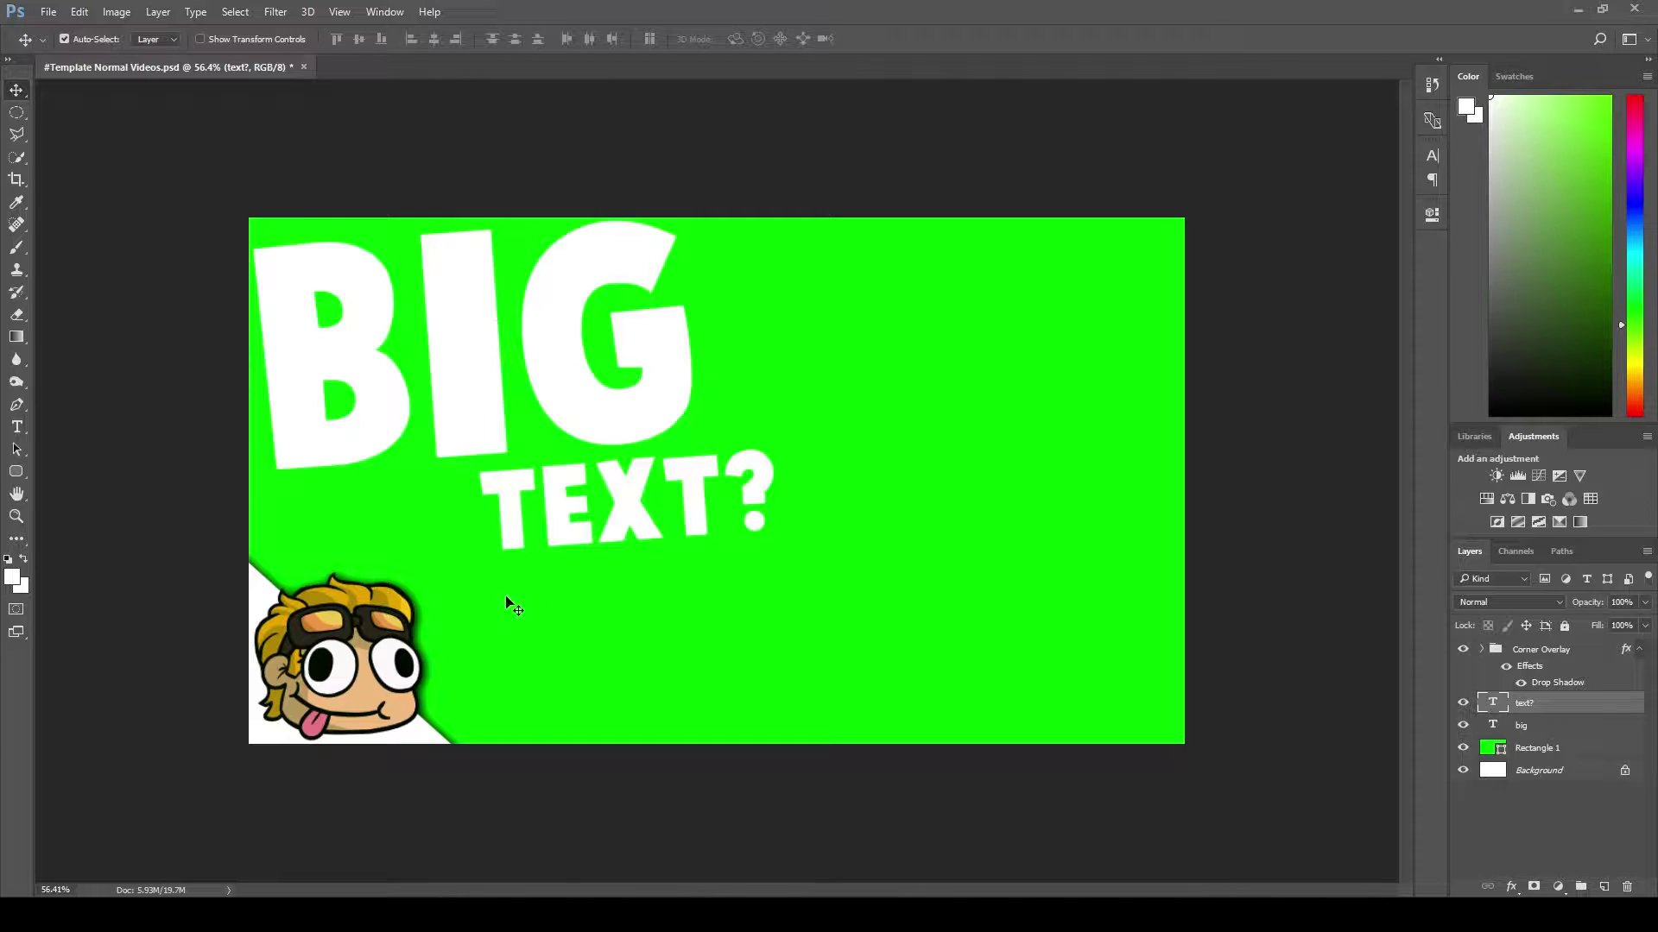
Step: Hide the panels with F to view the canvas on its own
key("f")
key("f")
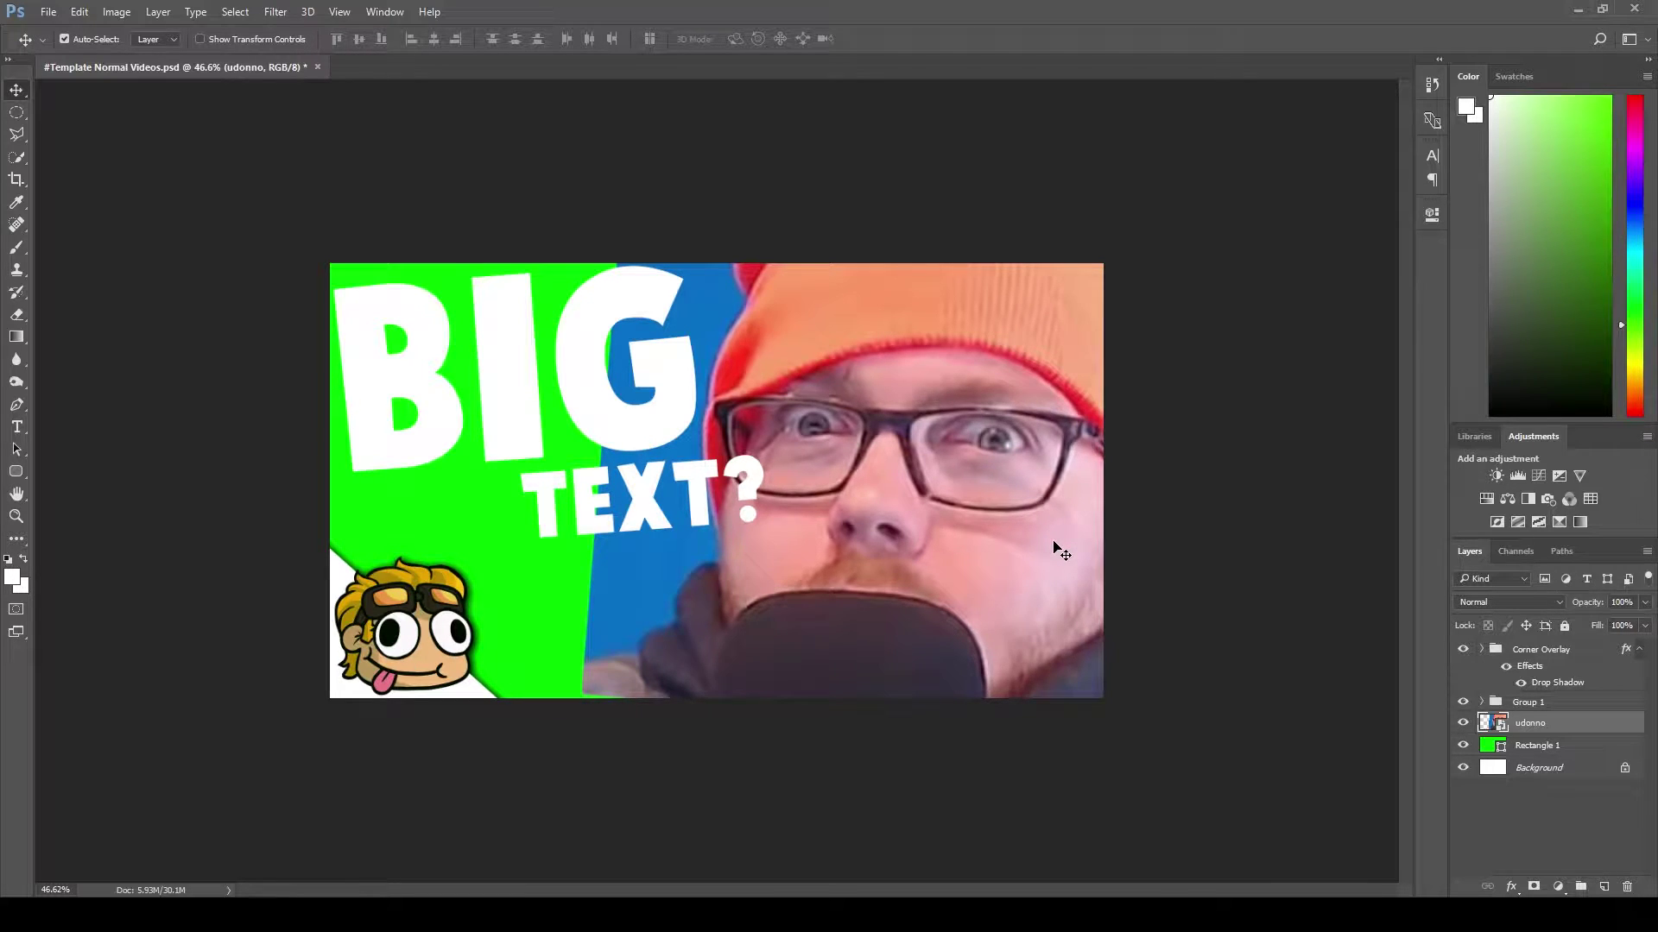
Step: Zoom in and out on the canvas to check the enlarged face photo placement
scroll(1048, 518, "down", 8)
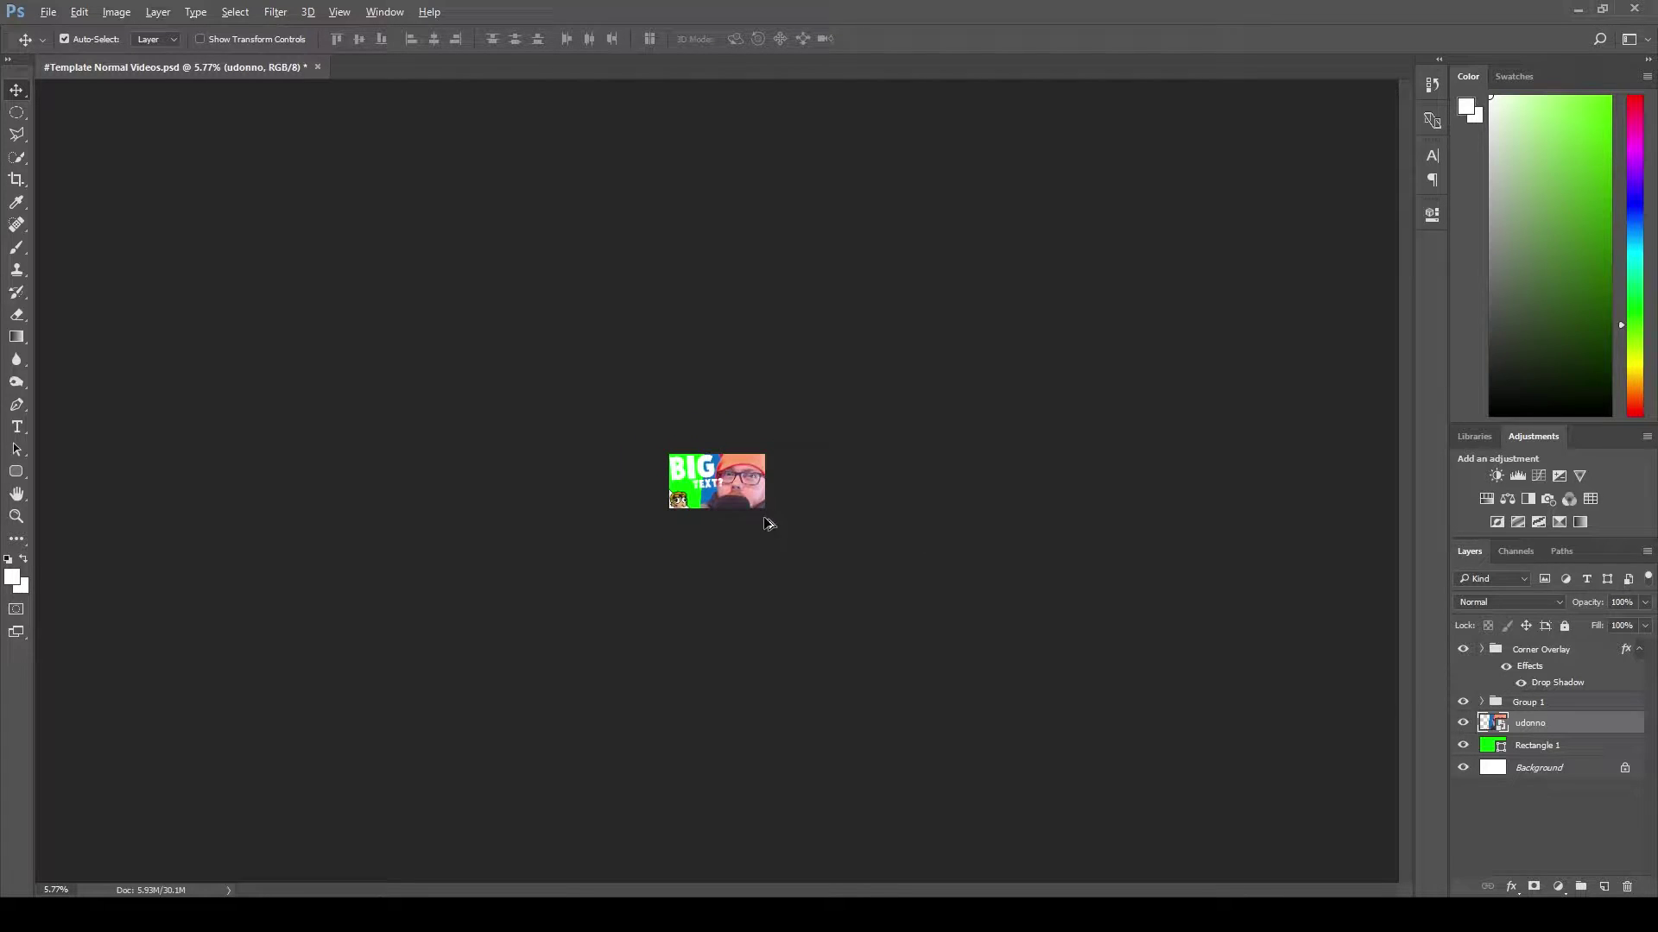
scroll(765, 524, "up", 6)
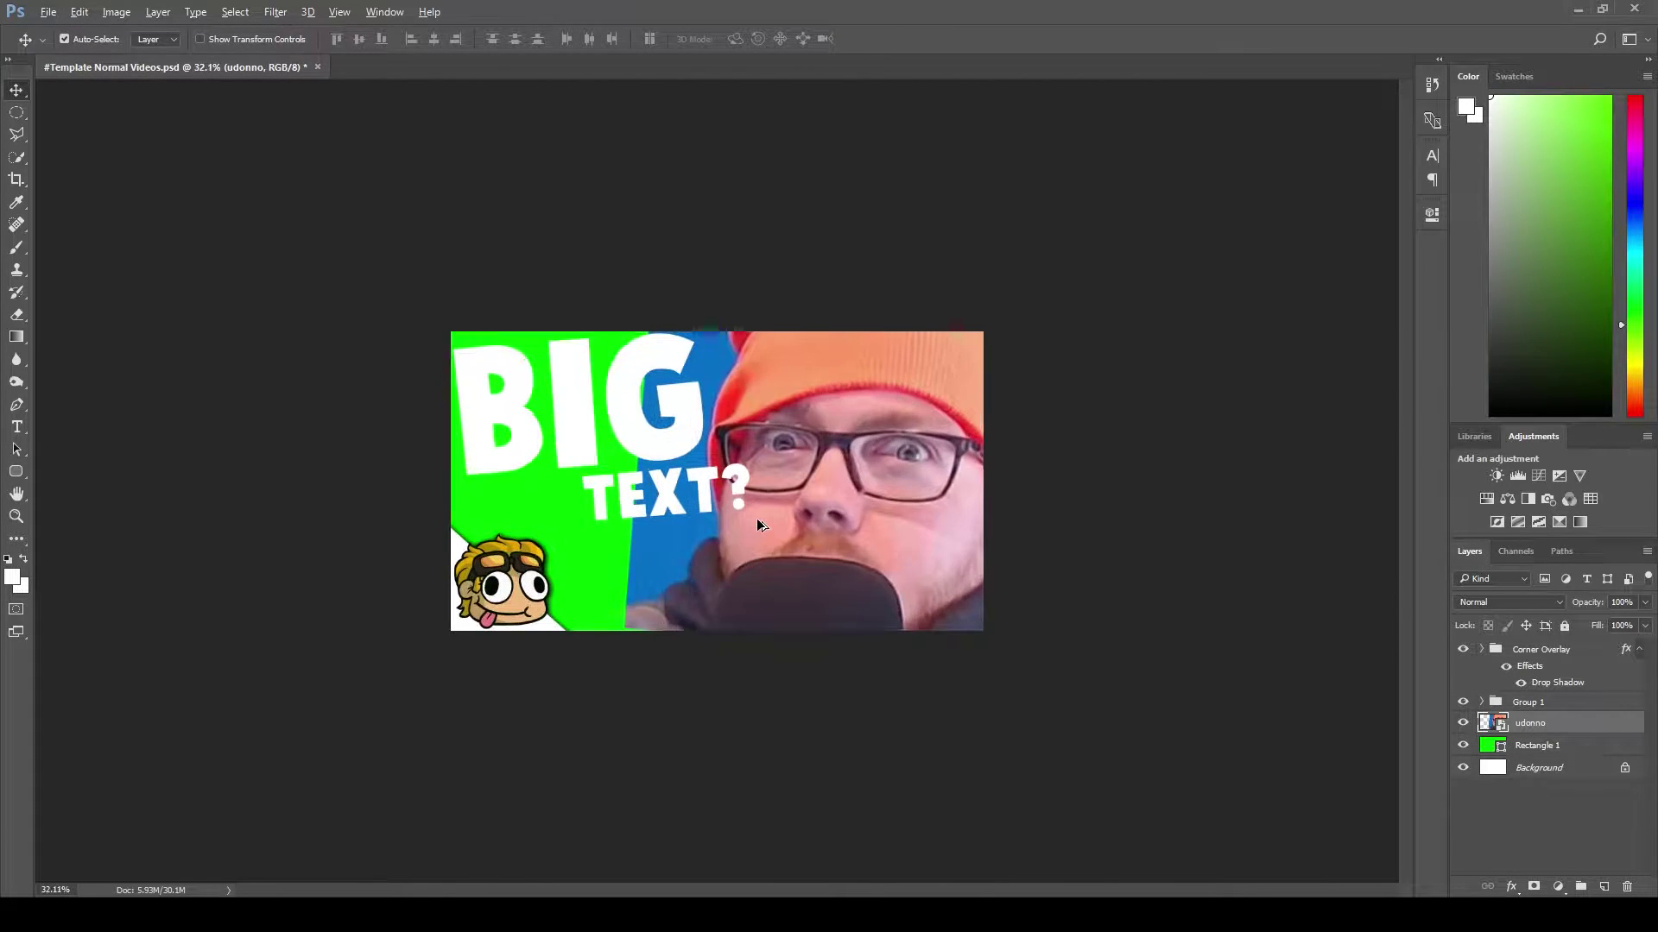
scroll(758, 521, "up", 2)
scroll(993, 566, "down", 3)
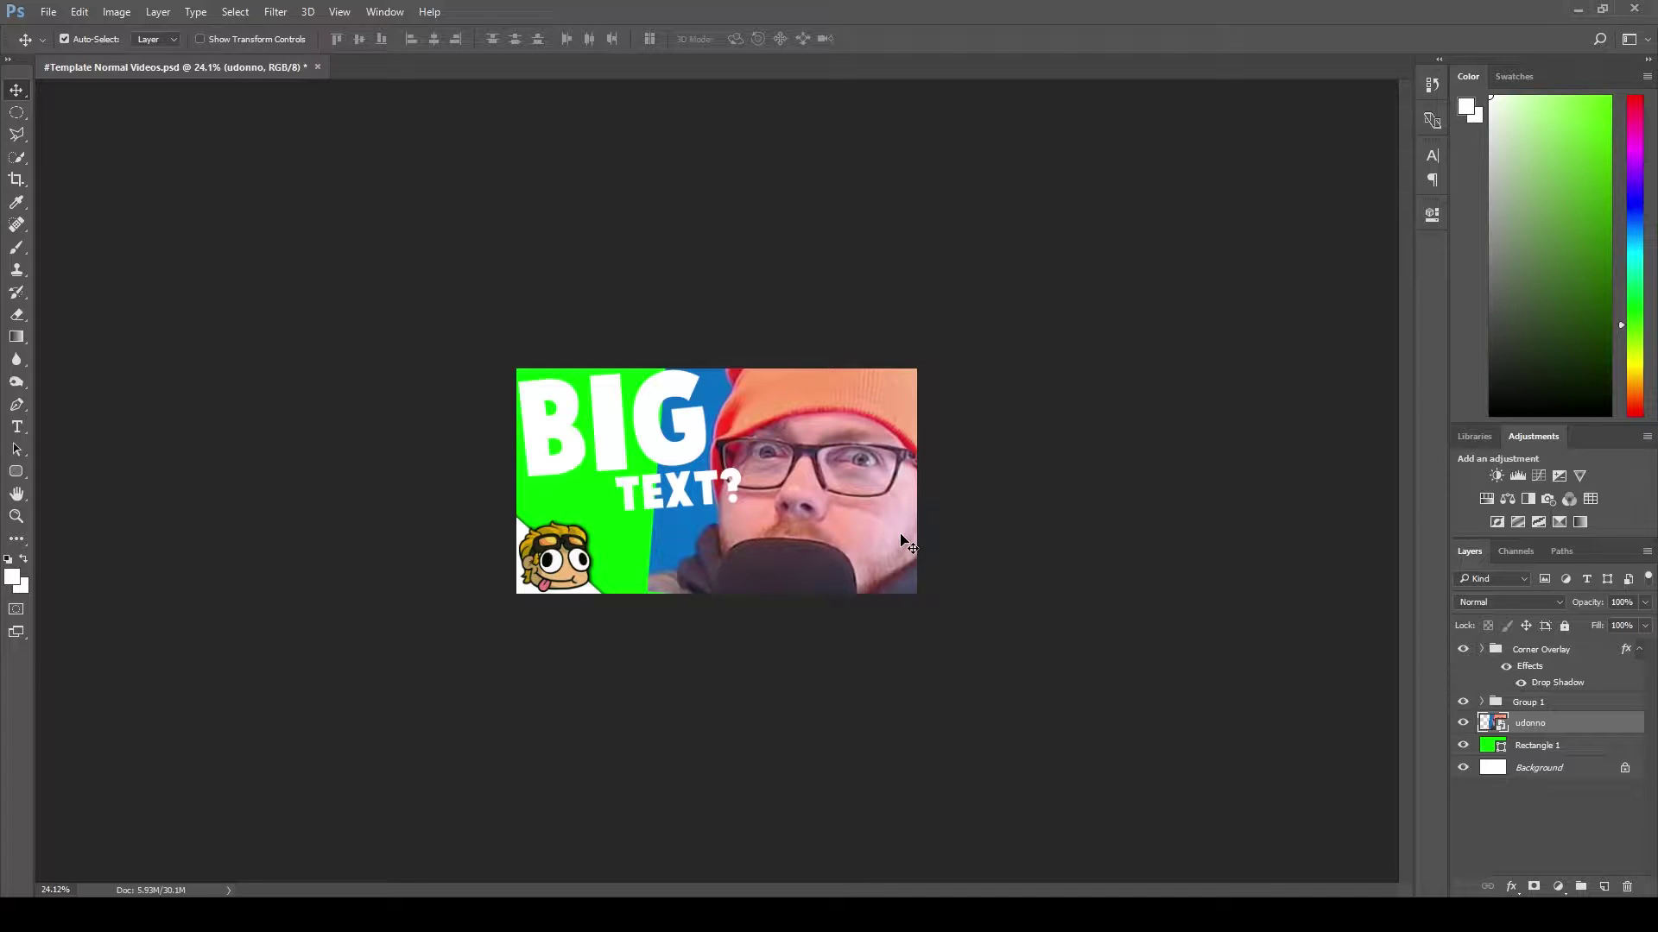
scroll(719, 613, "up", 3)
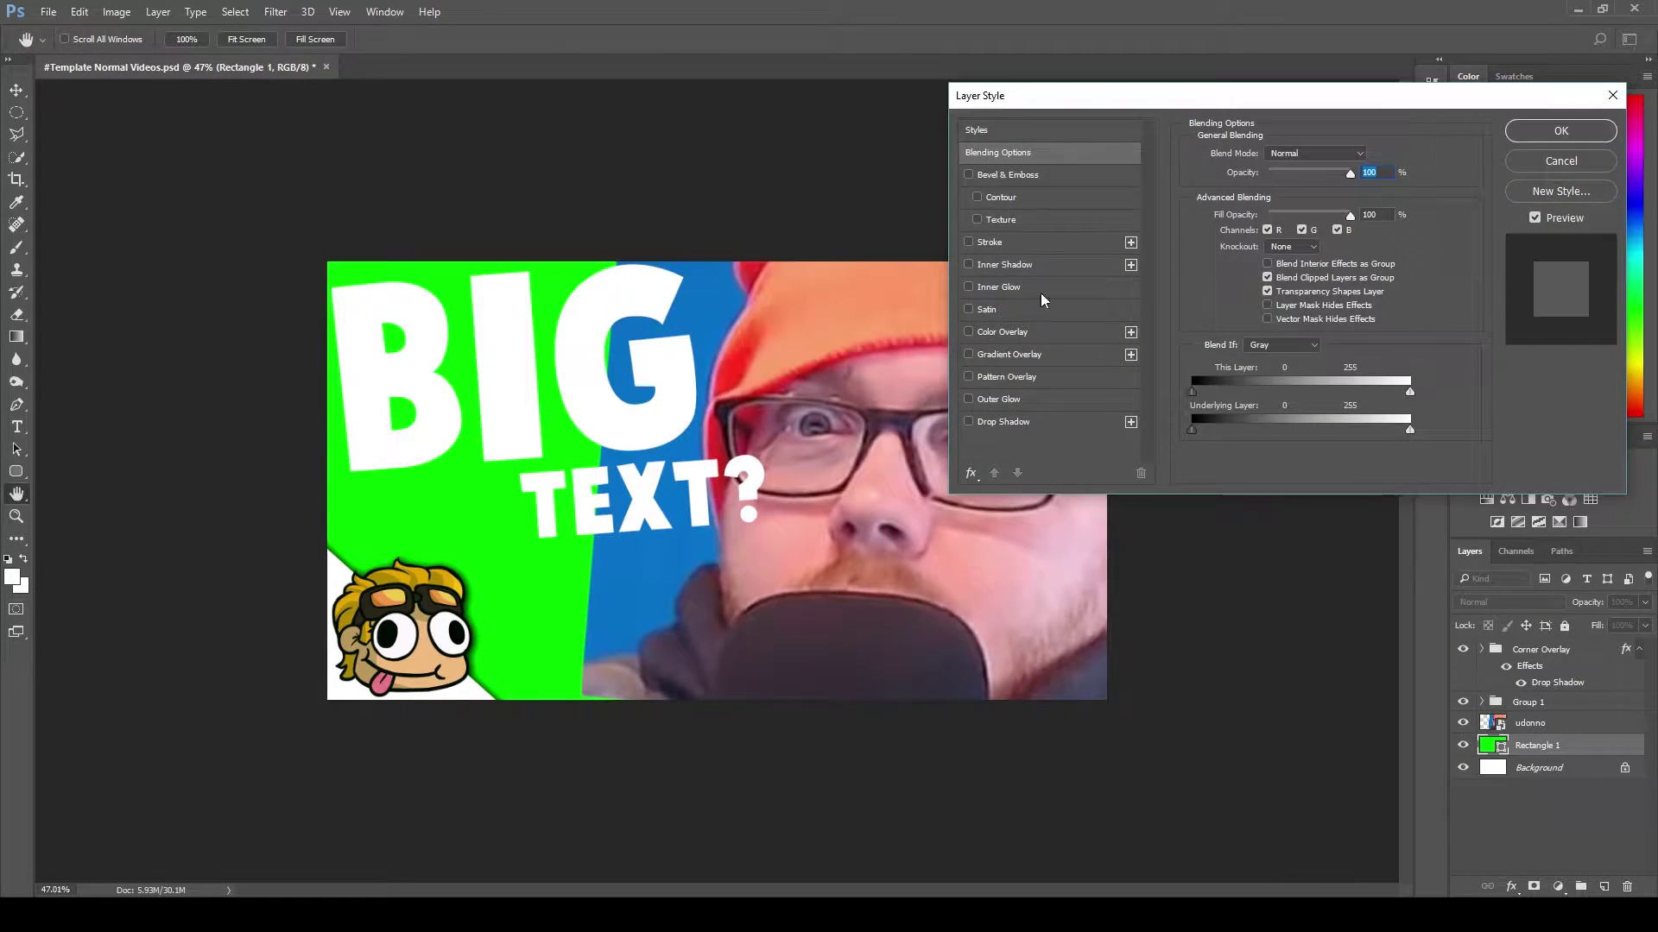
Step: Recolour the green background rectangle blue and bring up the text group's layer styles
left_click(973, 329)
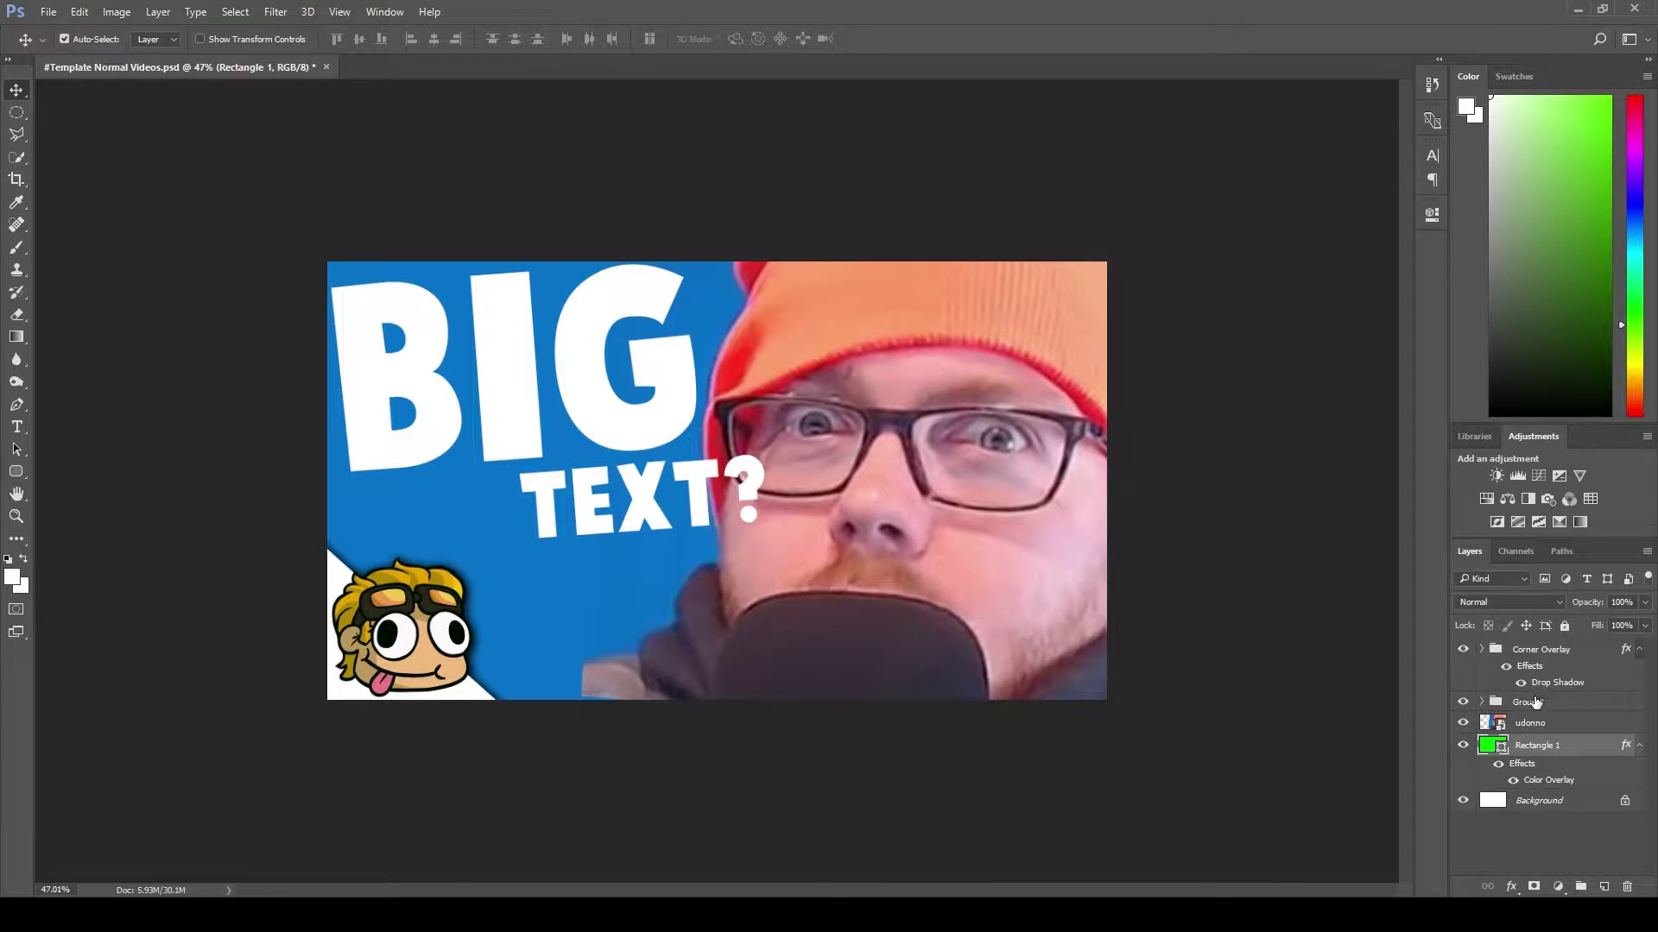
right_click(1533, 706)
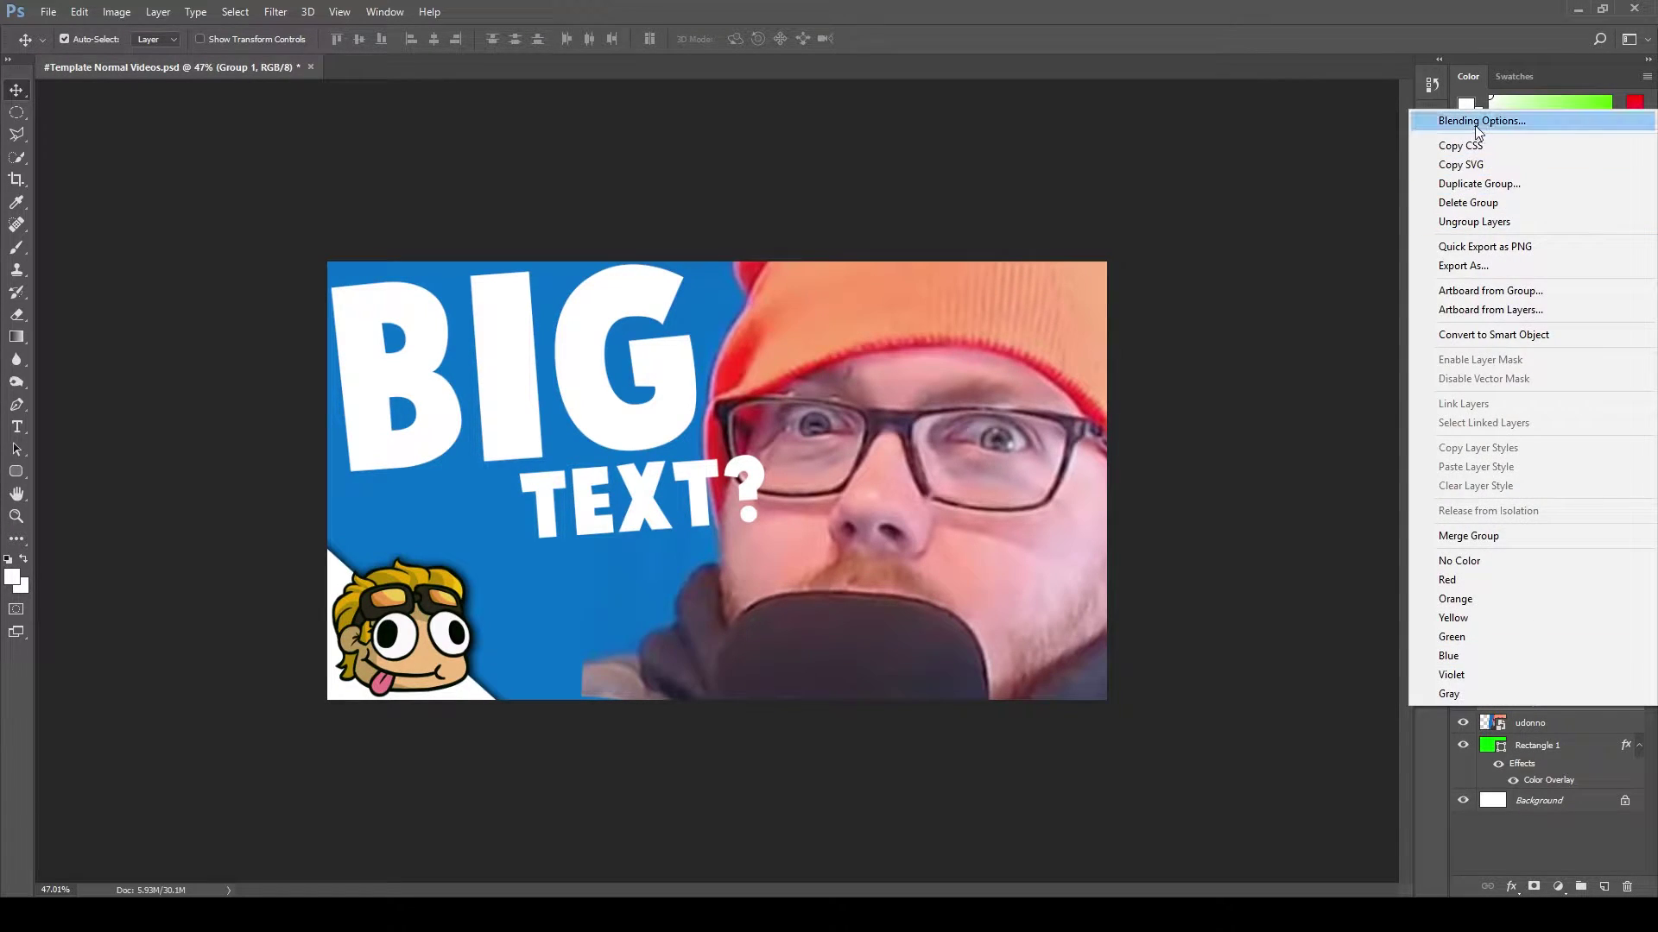
left_click(1480, 115)
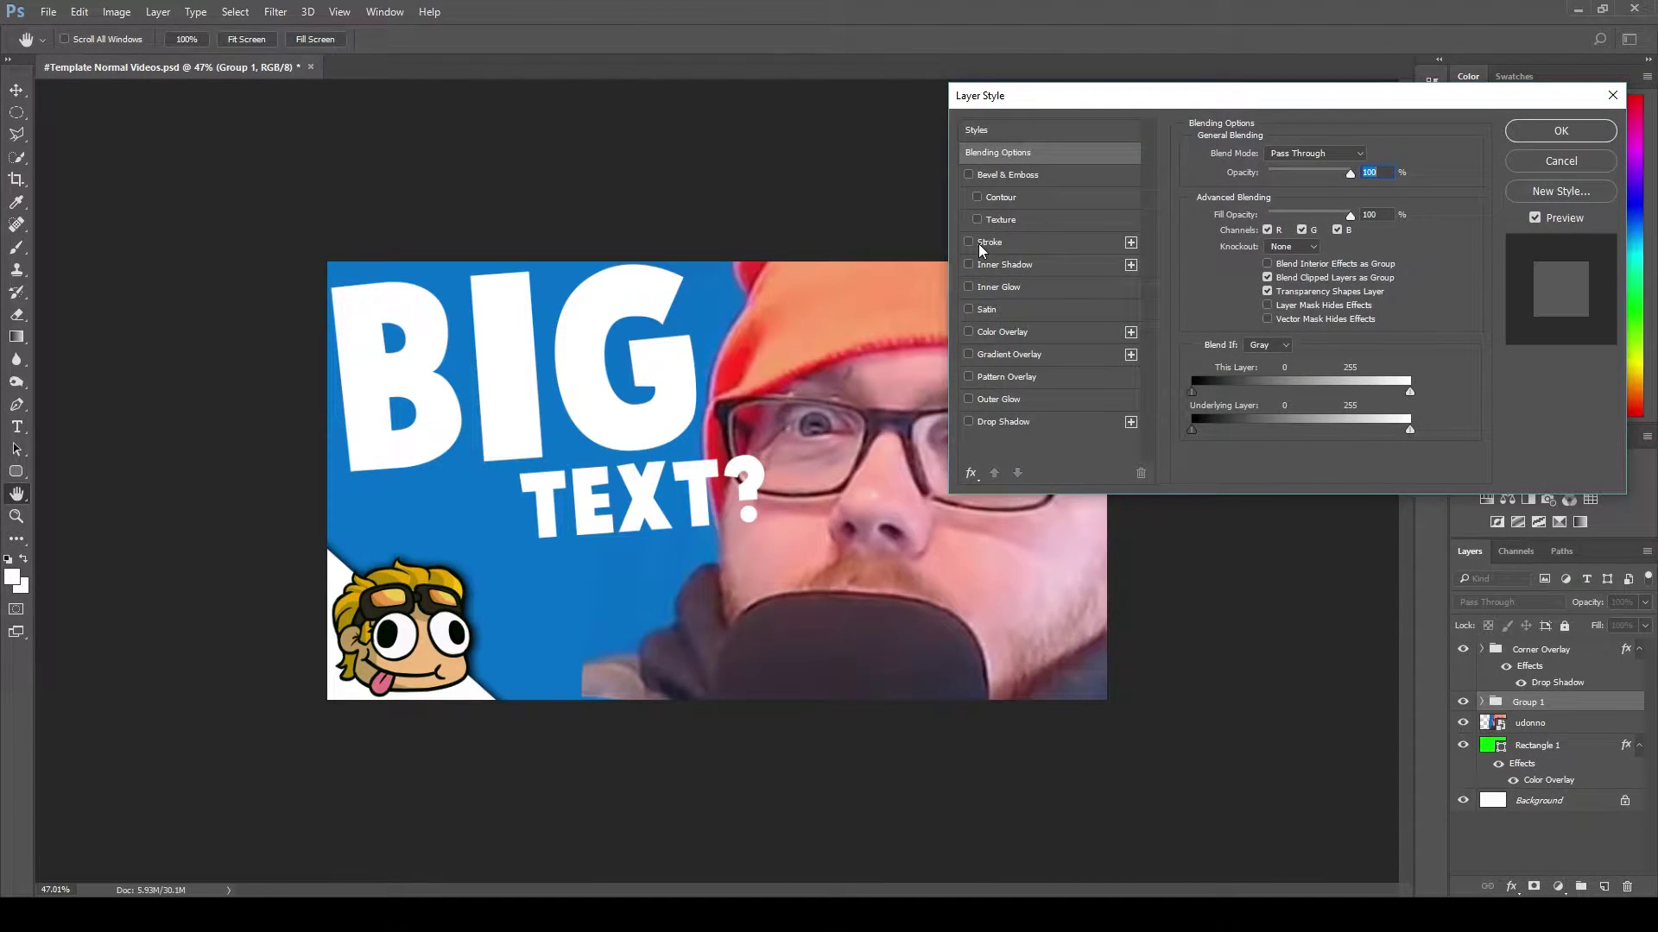
Step: Give the BIG TEXT? group a 21 px black stroke and a drop shadow
left_click(978, 246)
left_click(1231, 280)
left_click(1118, 639)
left_click(1498, 413)
left_click_drag(1257, 153, 1266, 150)
left_click(989, 421)
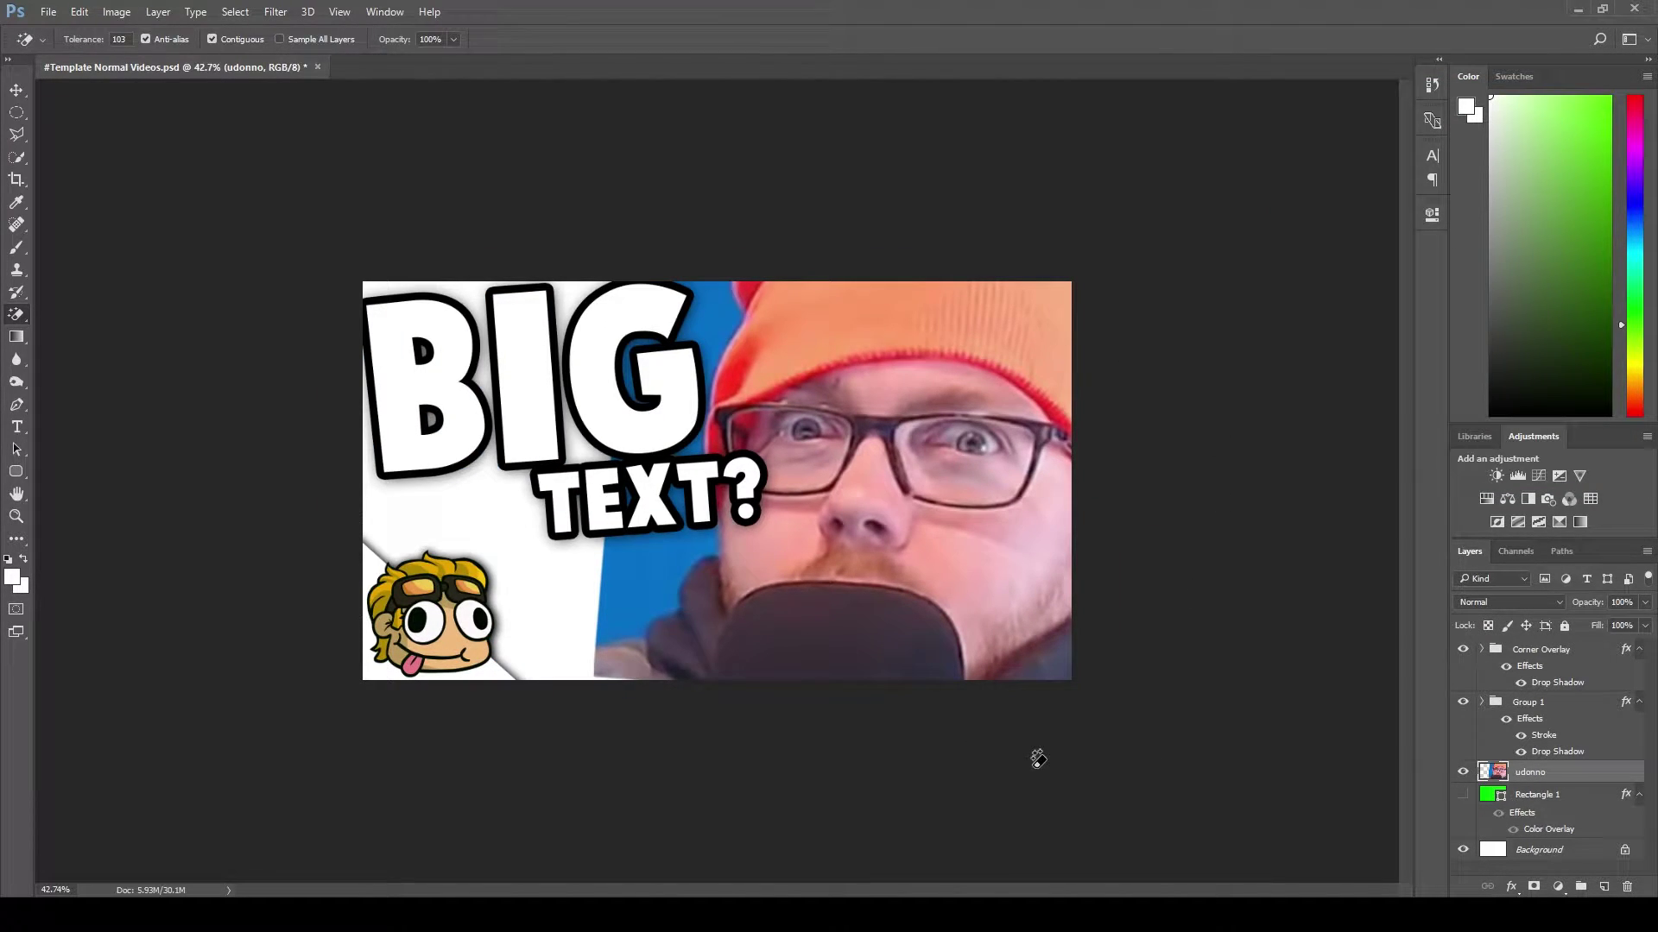
Step: Erase the face photo's blue backdrop with Magic Eraser and show Rectangle 1 again
left_click(651, 570)
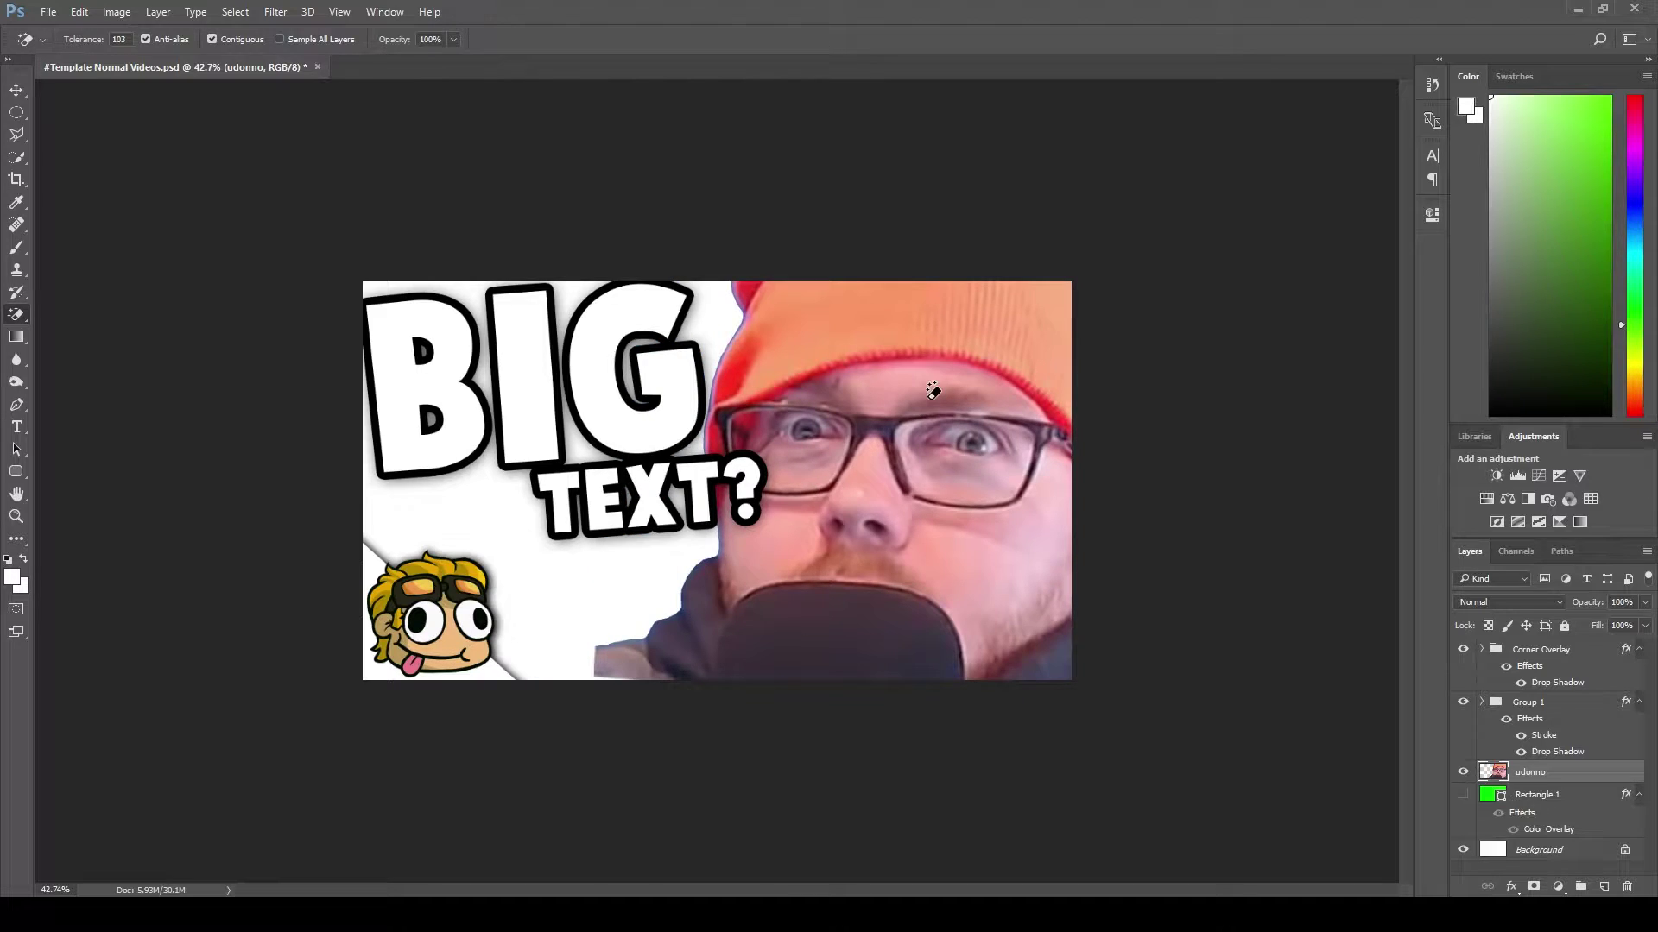
left_click(17, 89)
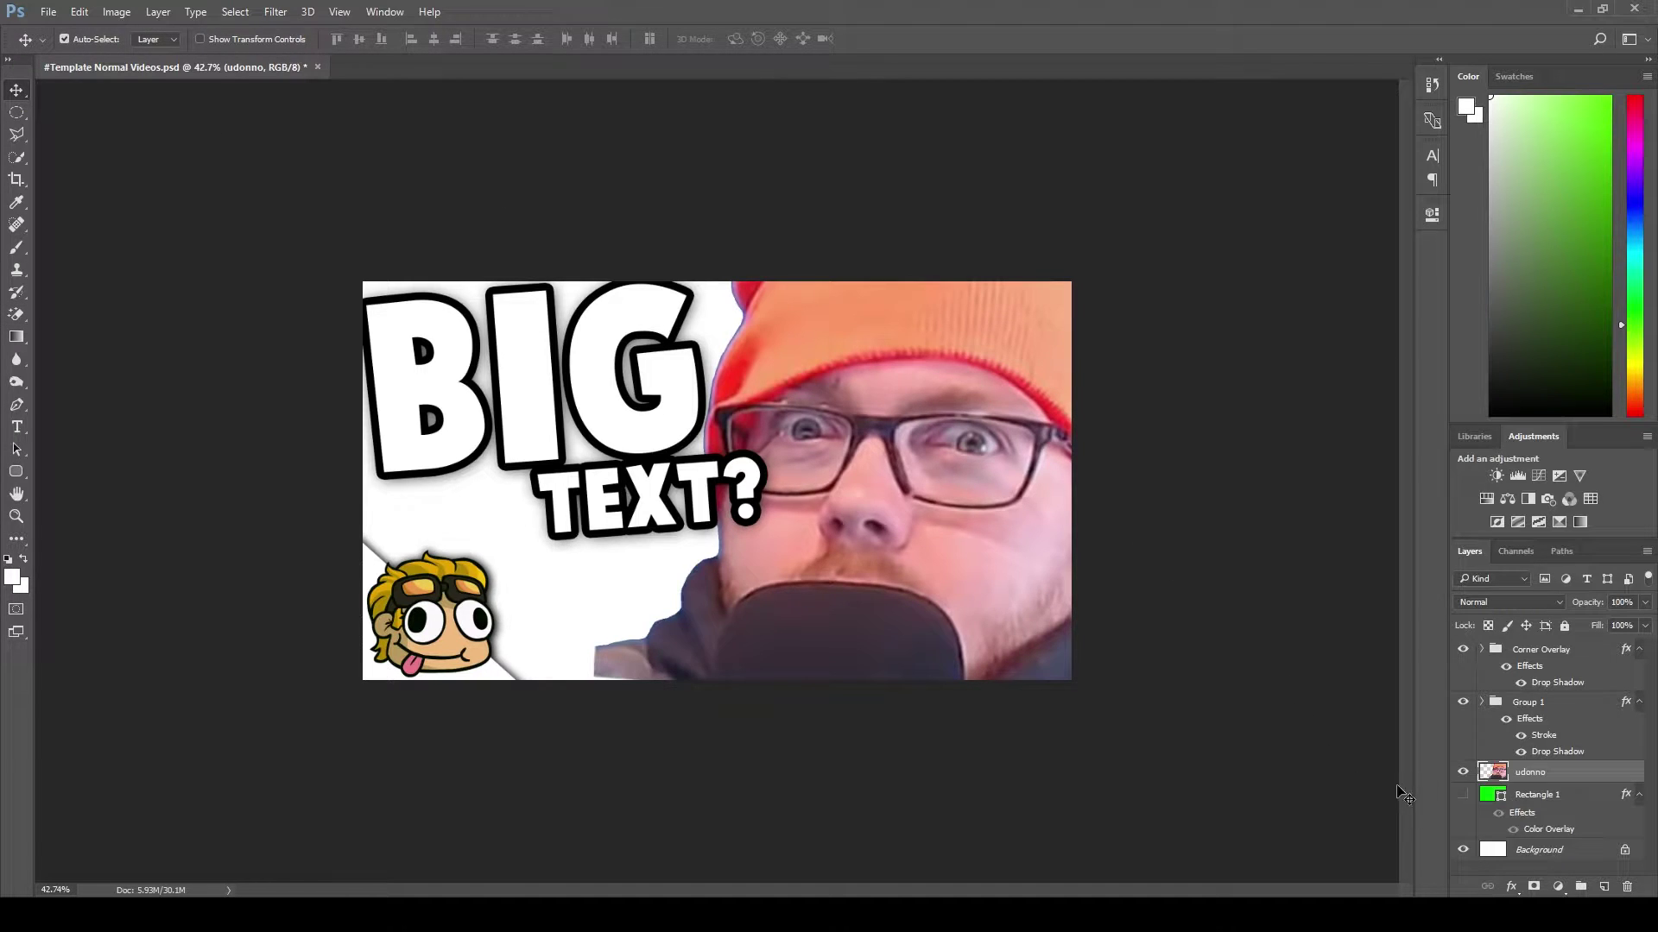
left_click(1461, 794)
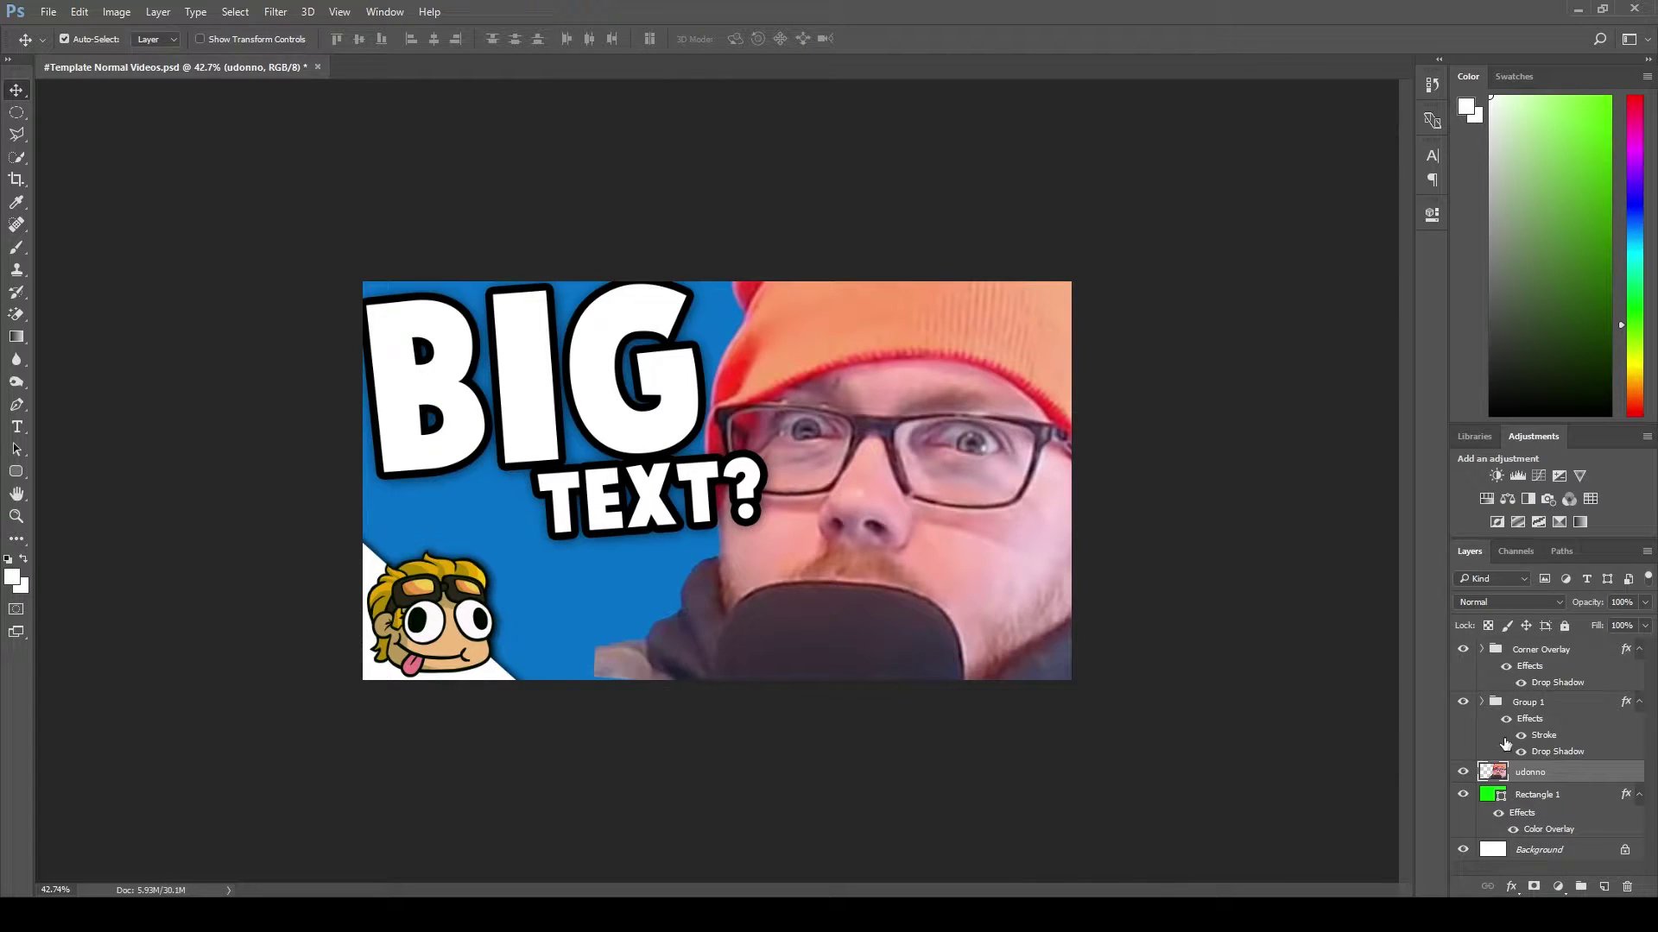
Step: Add a drop shadow to the udonno face photo layer via Blending Options
right_click(1535, 772)
left_click(1362, 105)
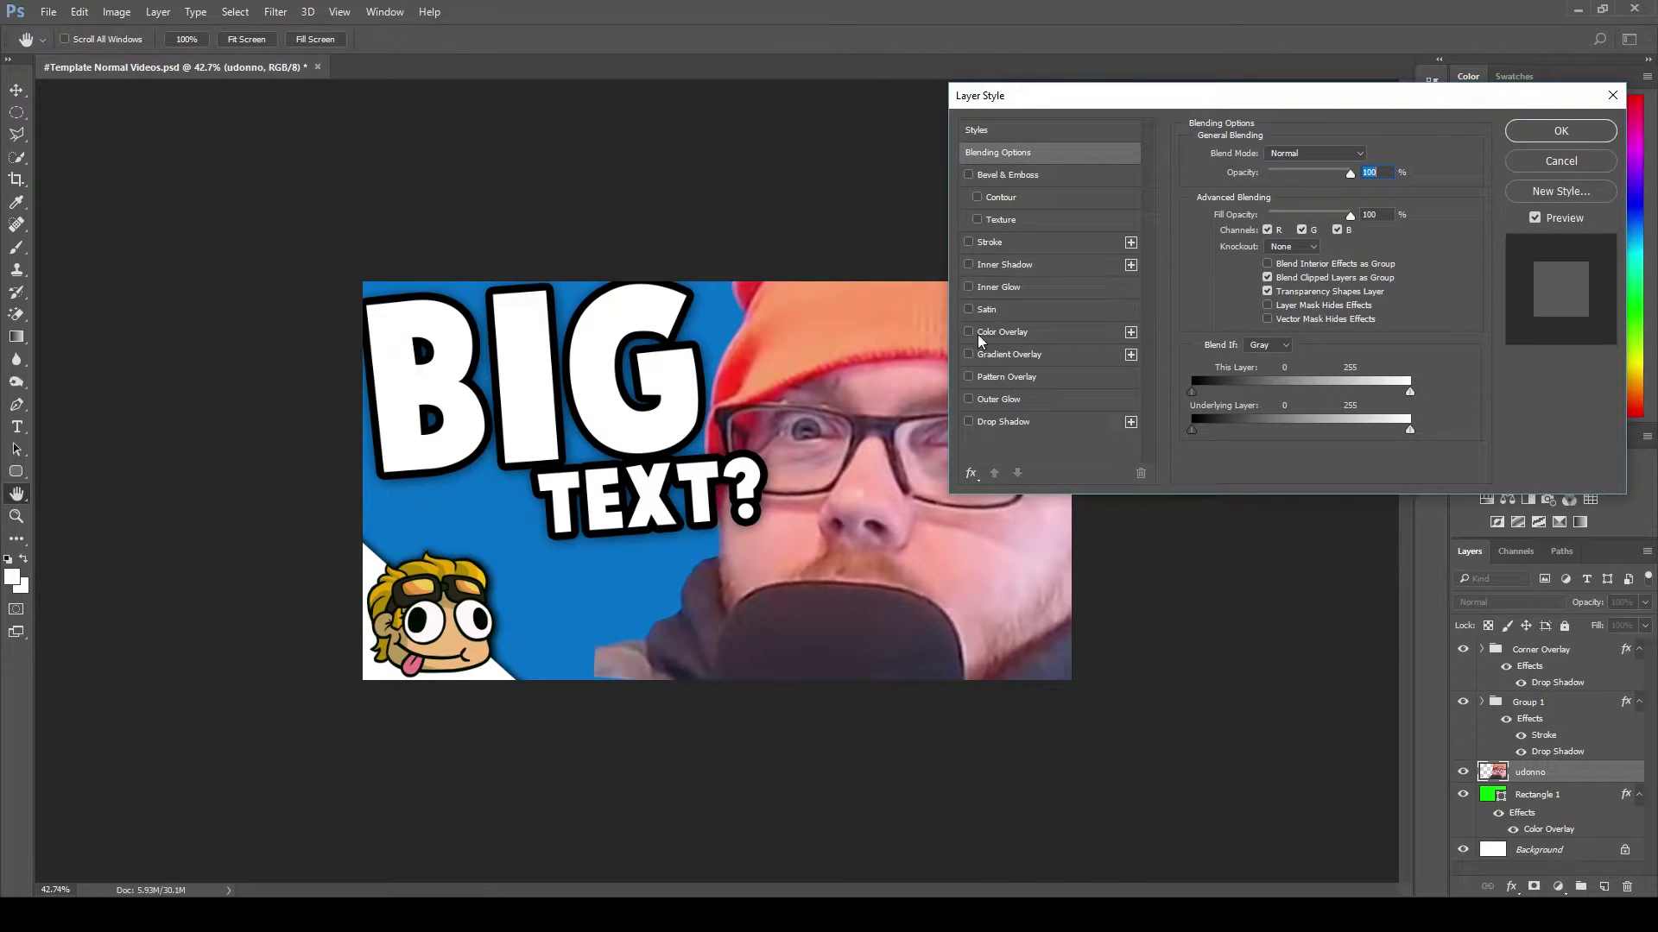
left_click(982, 423)
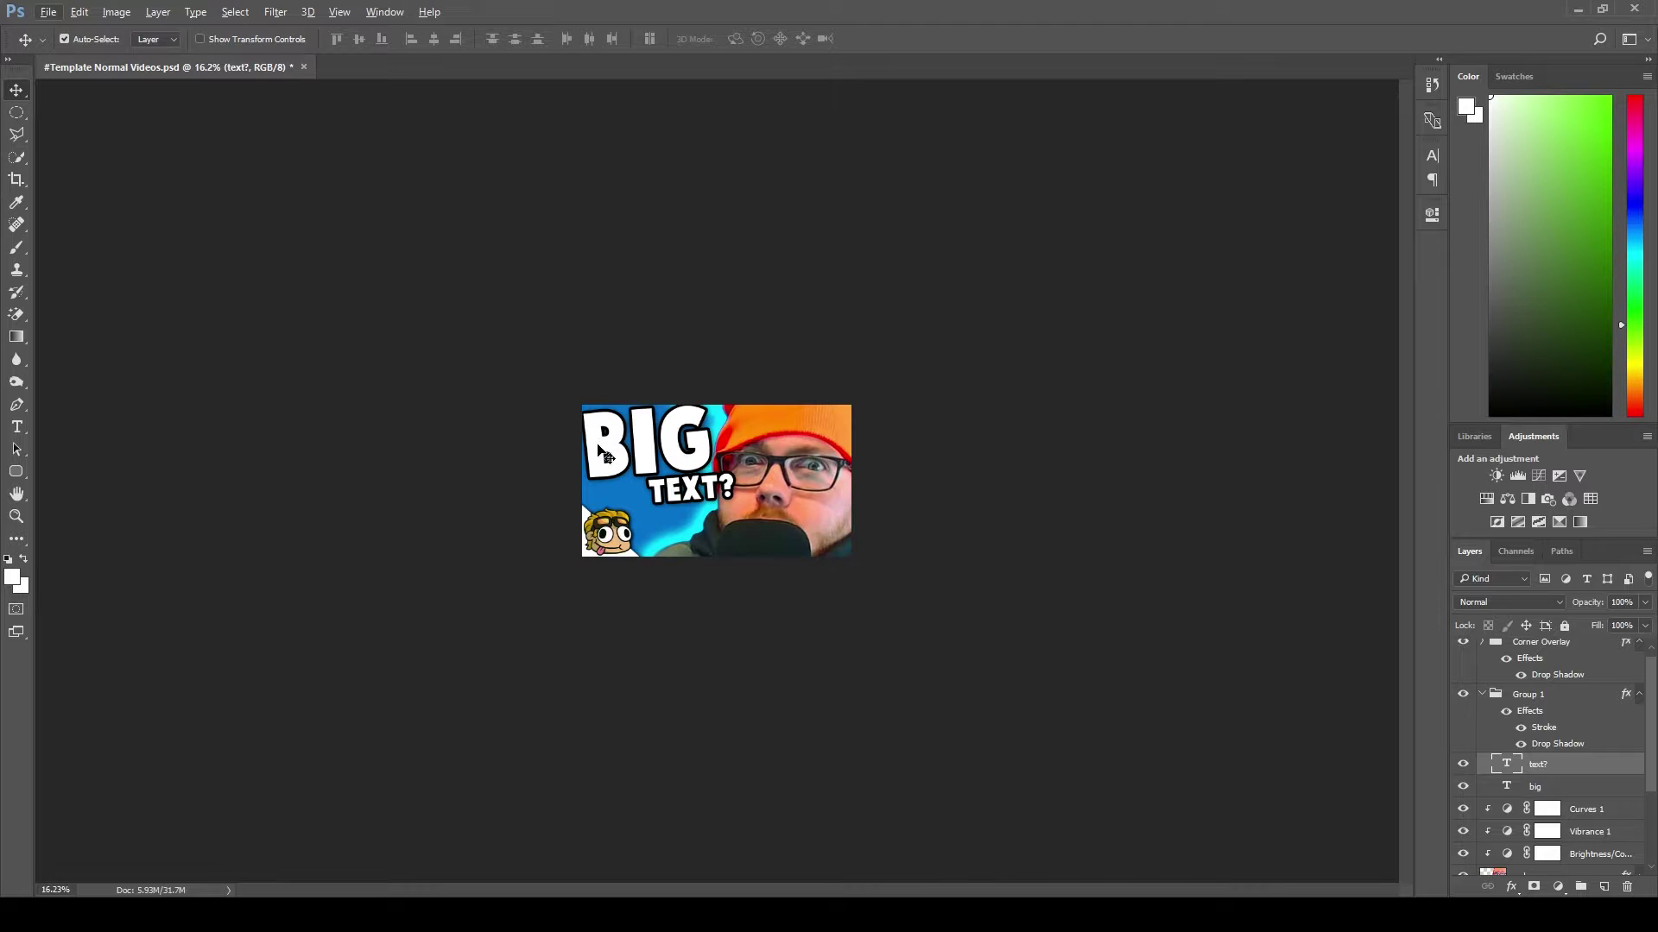
scroll(696, 495, "down", 4)
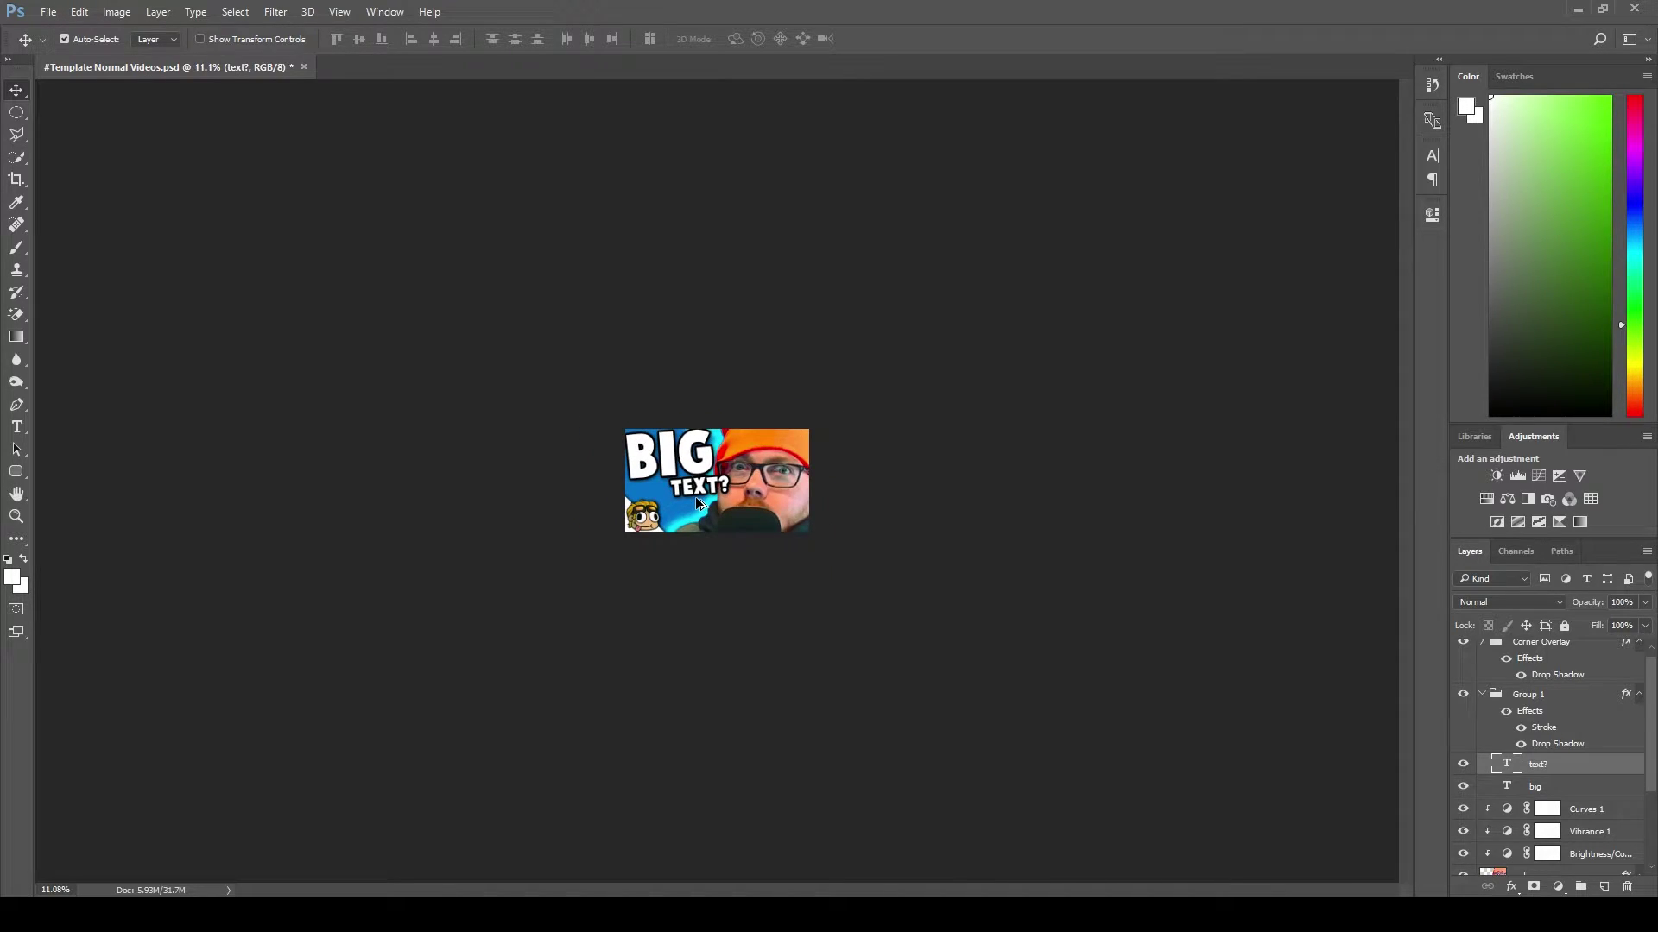
scroll(729, 510, "down", 1)
scroll(766, 548, "up", 5)
scroll(816, 574, "down", 4)
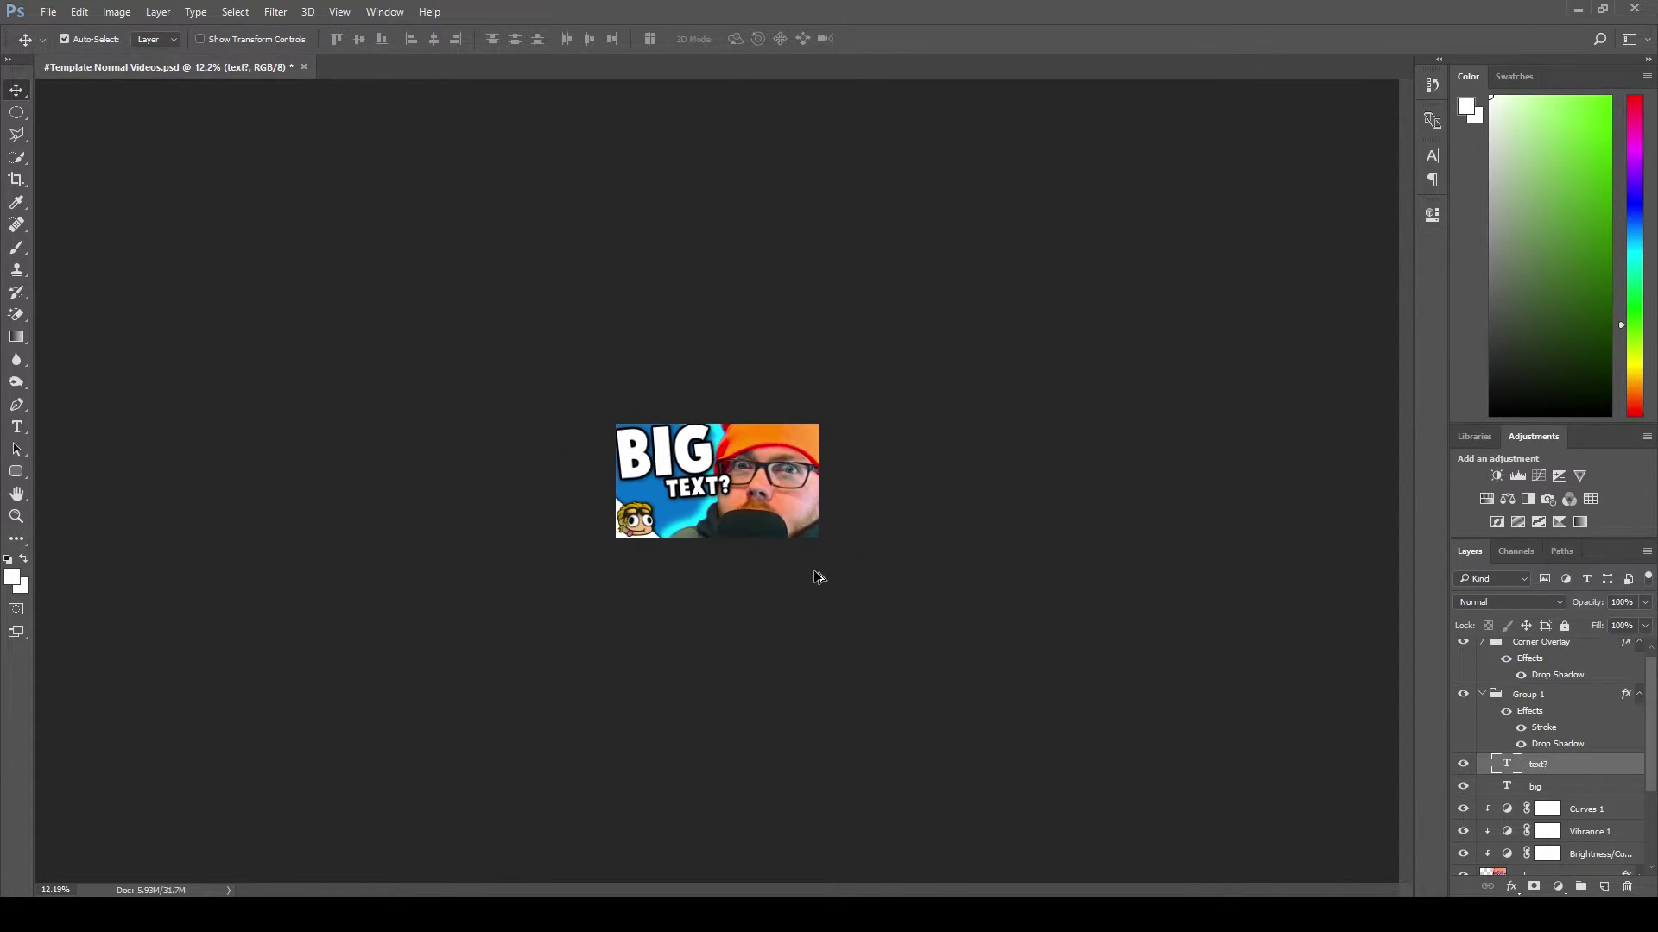
scroll(818, 578, "up", 1)
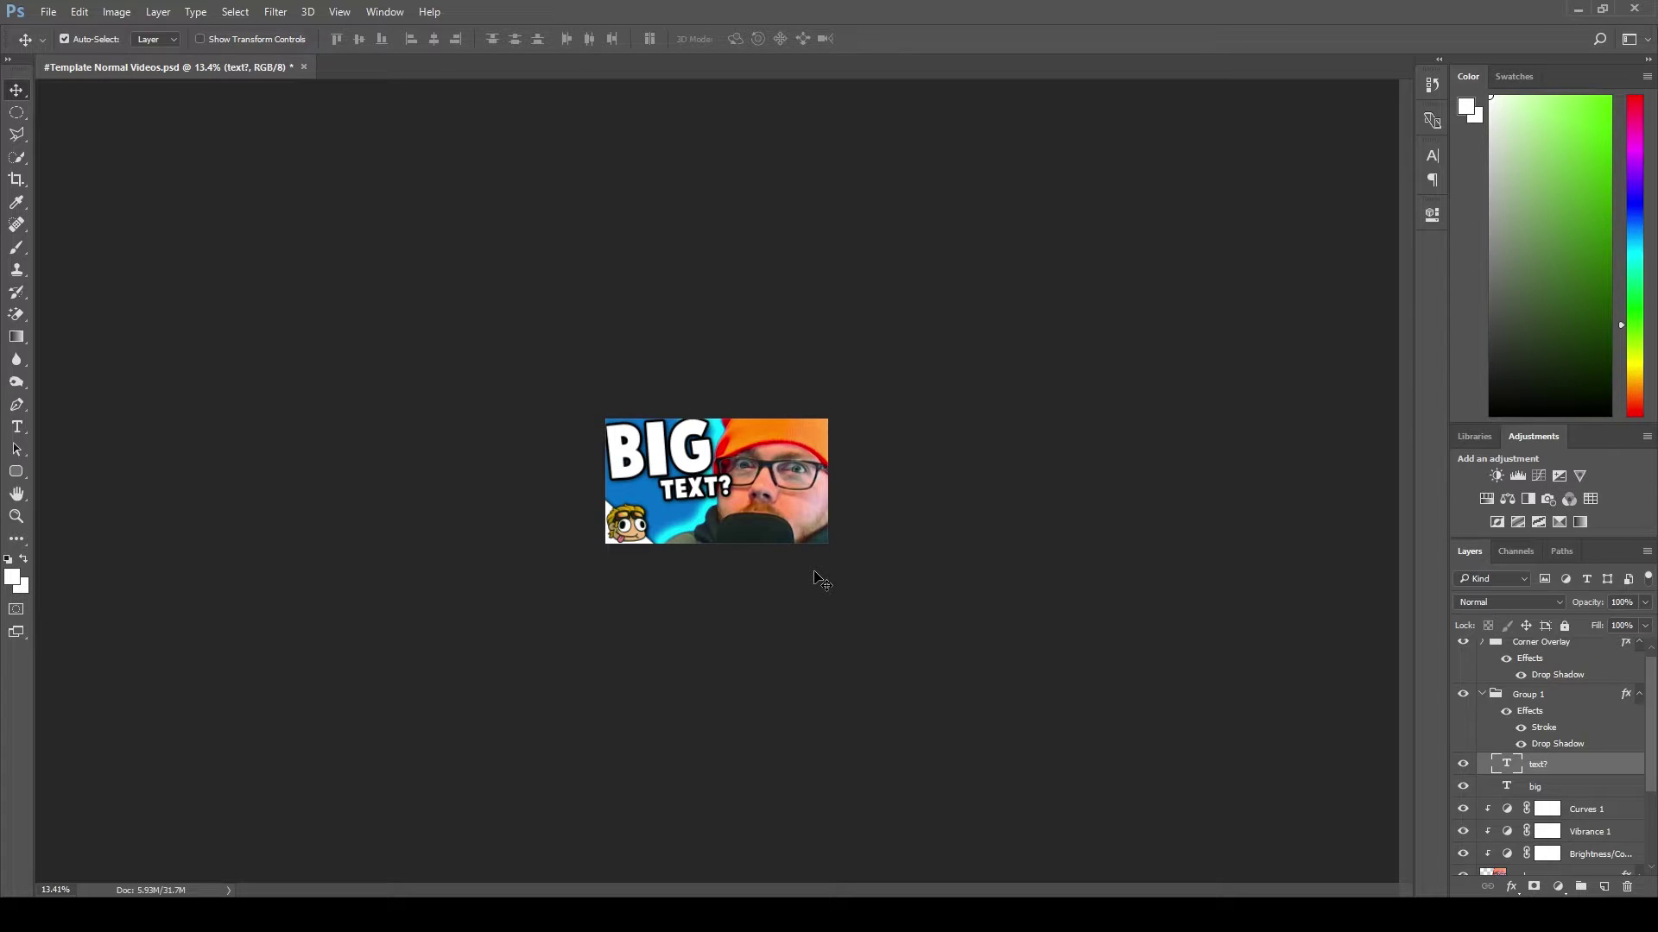
scroll(816, 576, "up", 10)
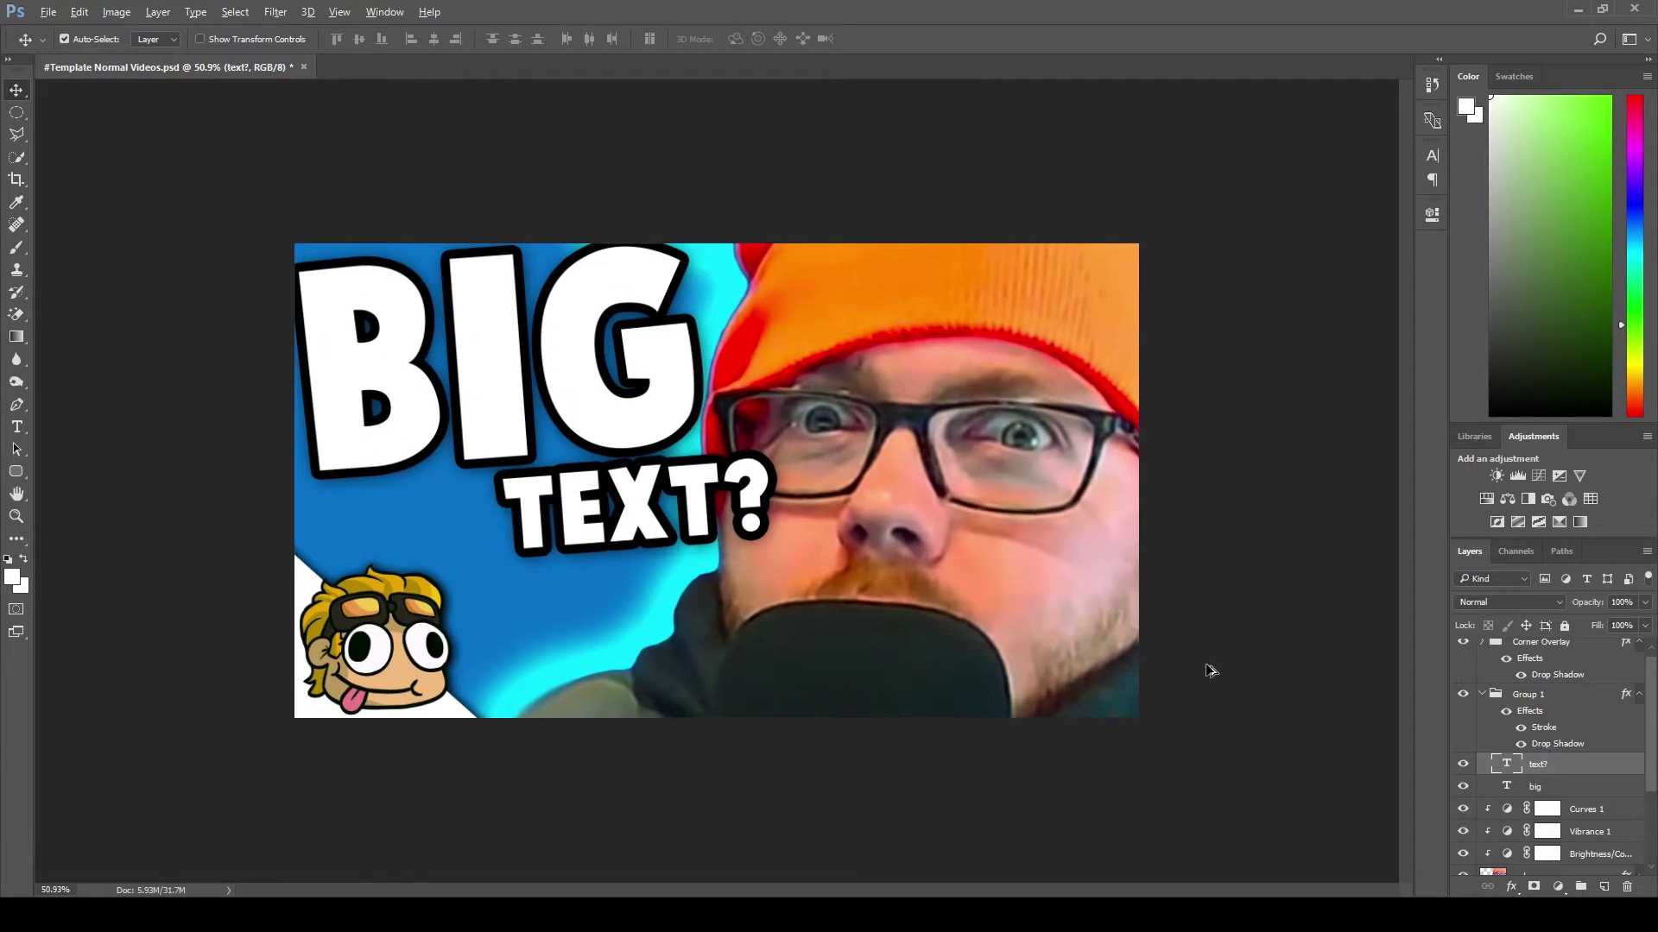
scroll(1226, 669, "up", 1)
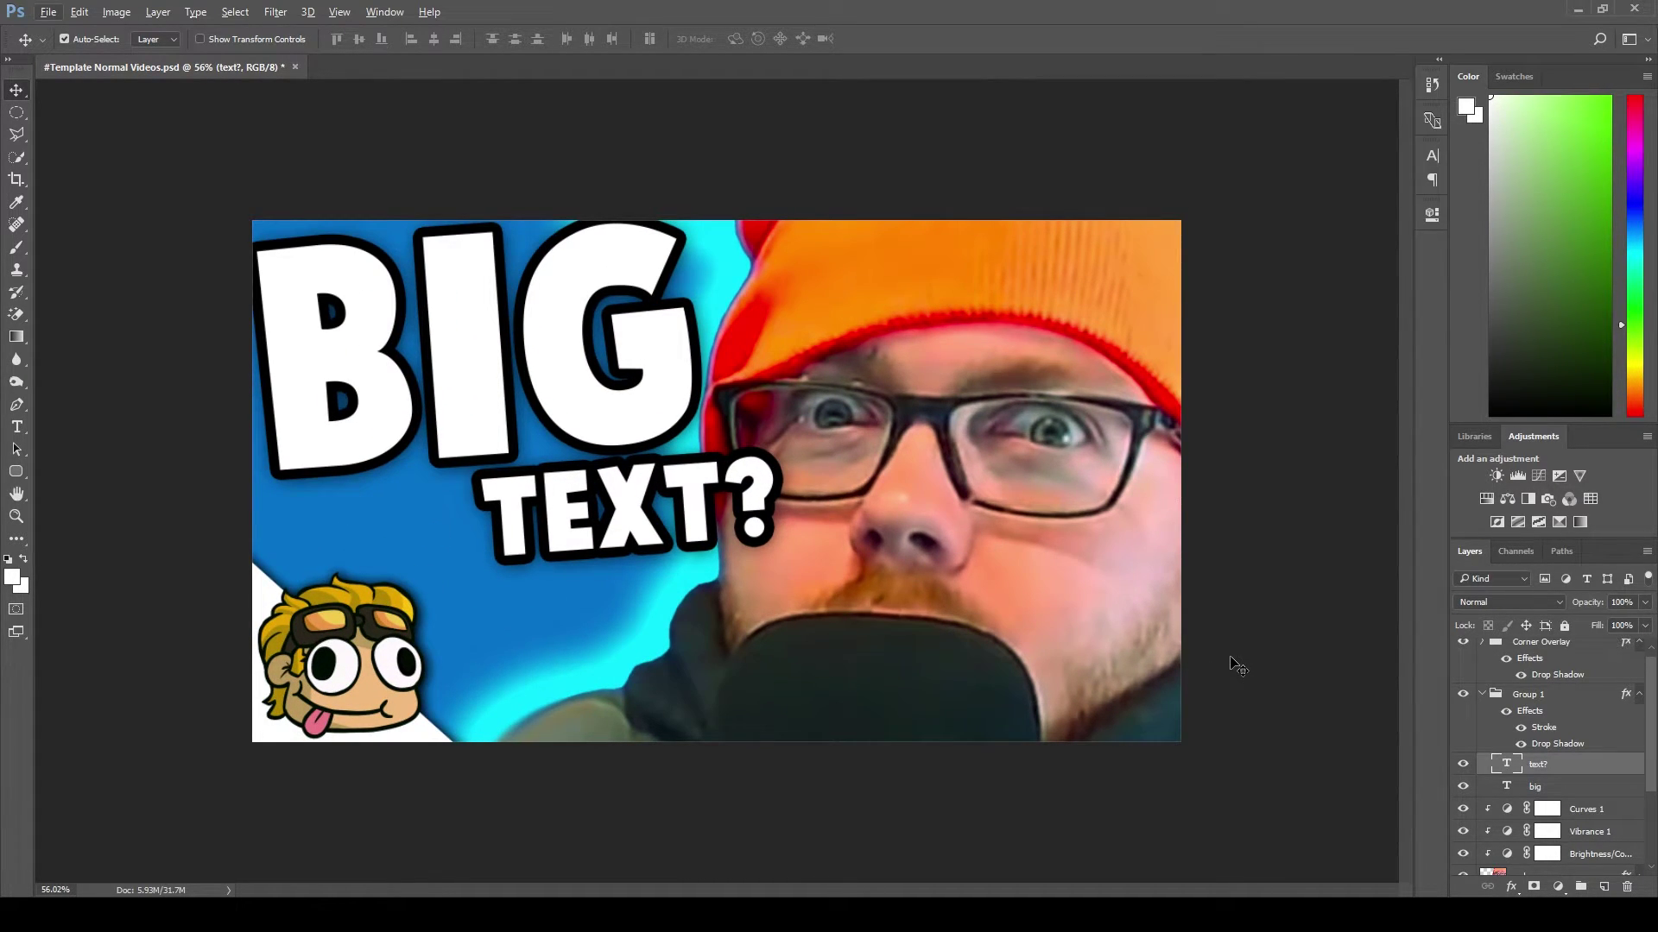
scroll(1239, 668, "down", 3)
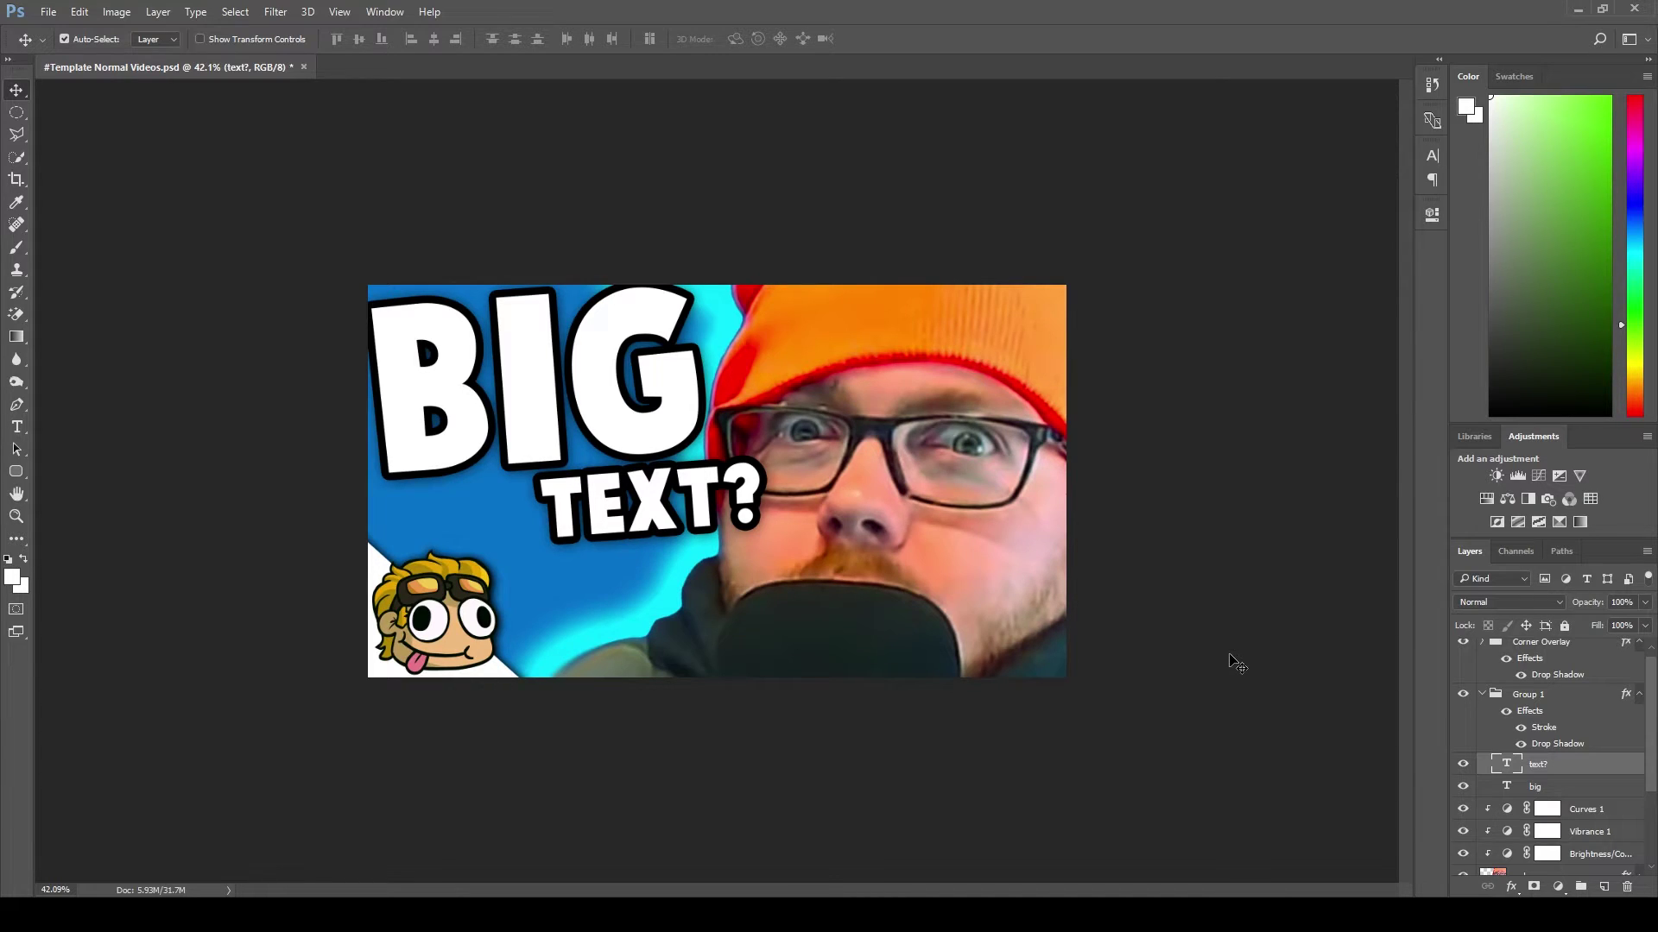
scroll(1197, 604, "down", 1)
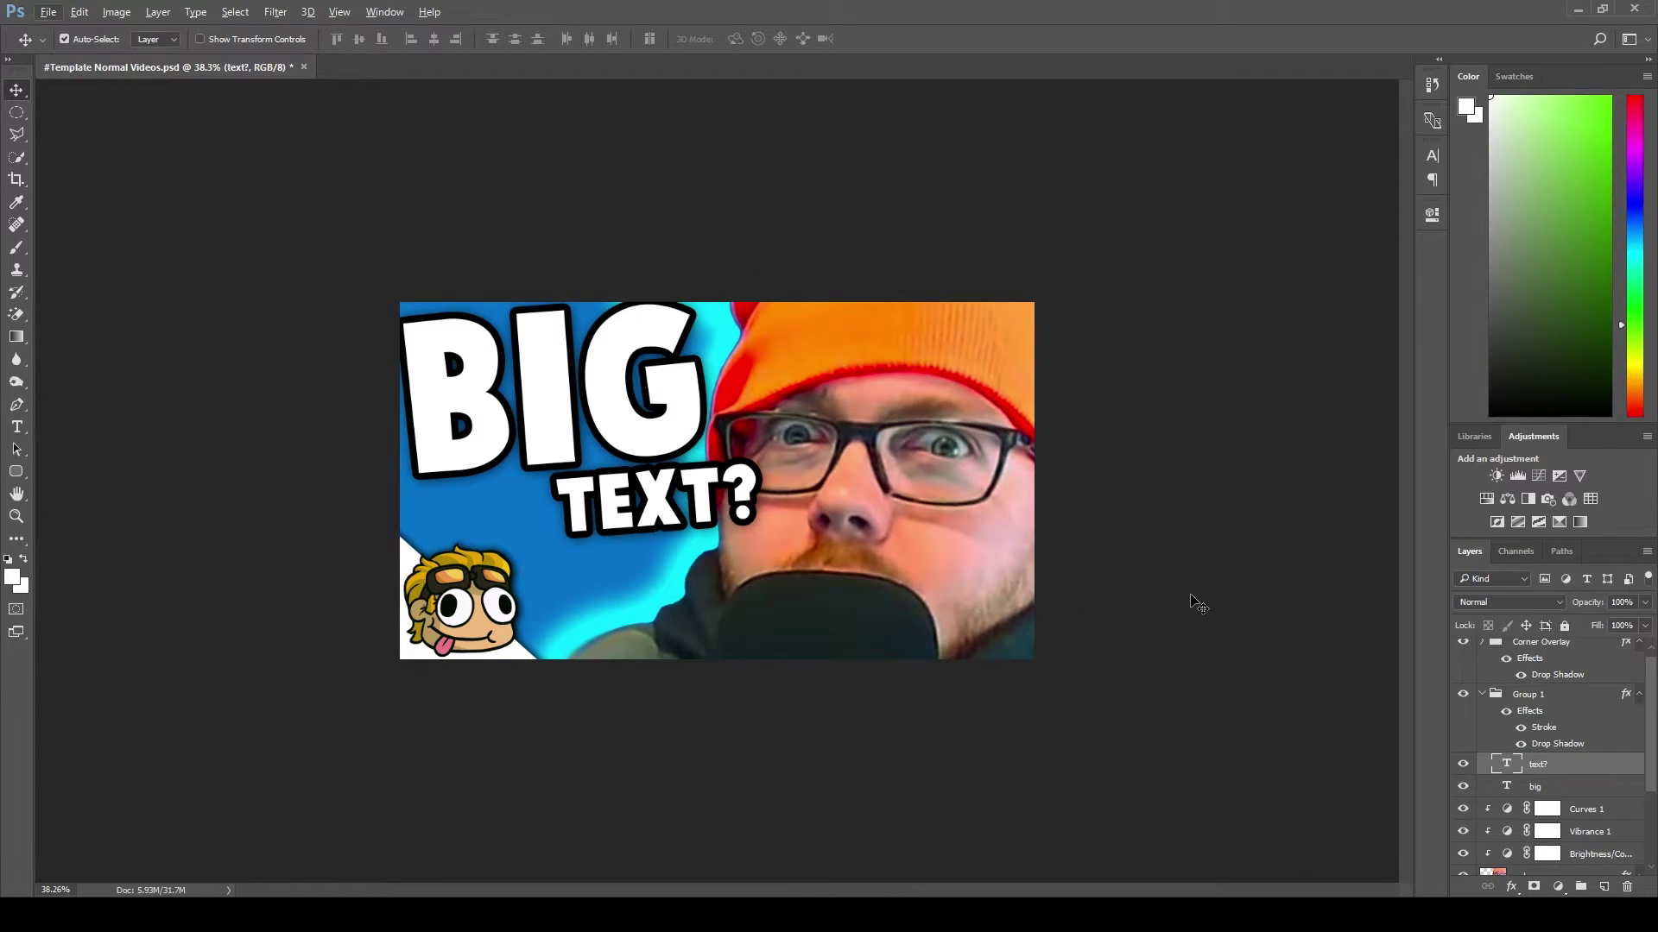